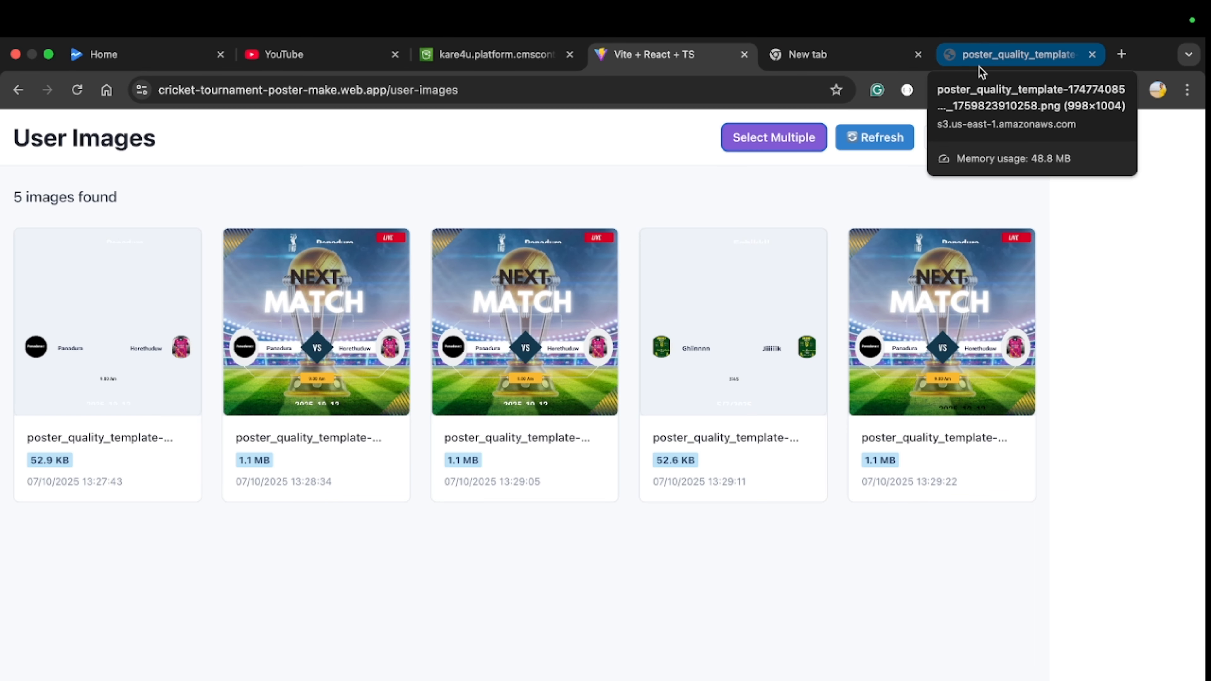
- Examine the opened poster image's S3 address for its bucket name and the folder path leading to userImages
{"action": "left_click", "coordinate": [979, 67]}
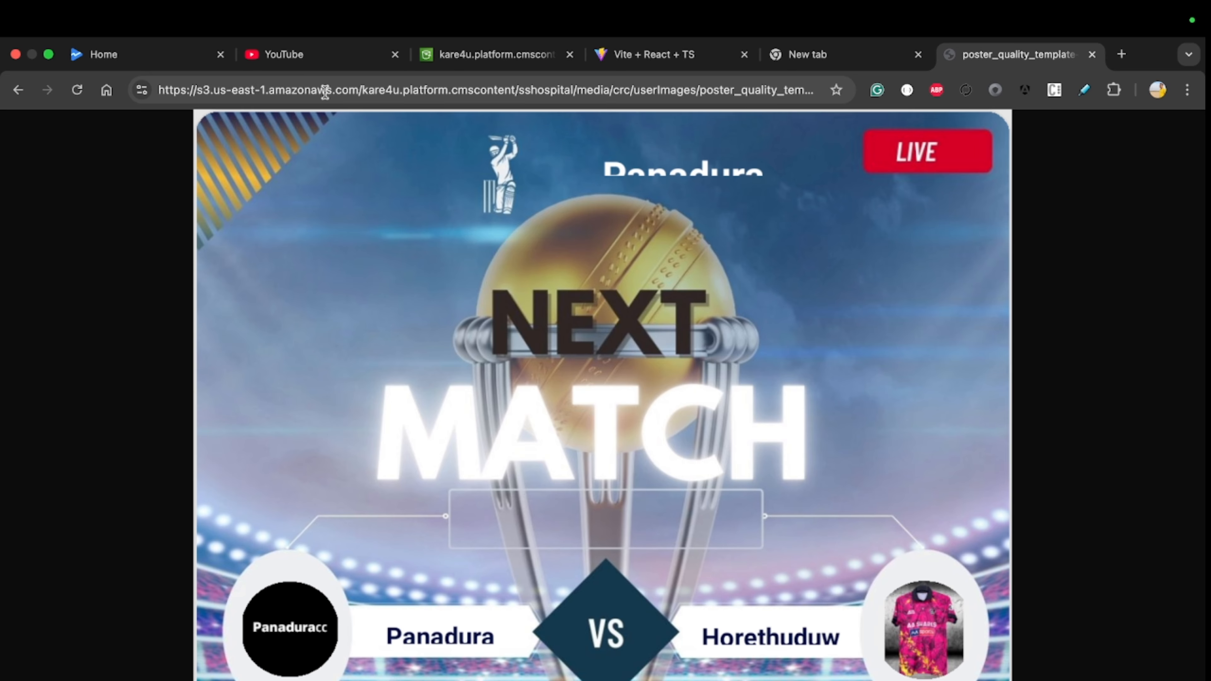
{"action": "left_click_drag", "start_coordinate": [364, 95], "coordinate": [436, 94]}
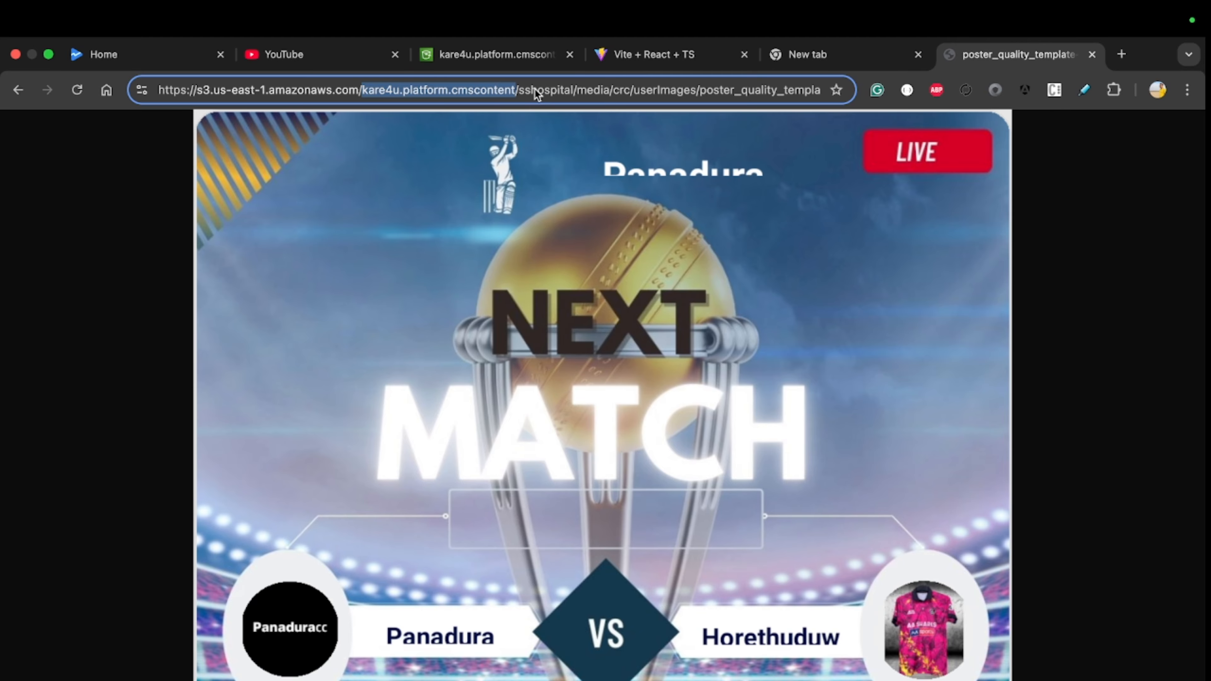
{"action": "left_click_drag", "start_coordinate": [520, 91], "coordinate": [650, 90]}
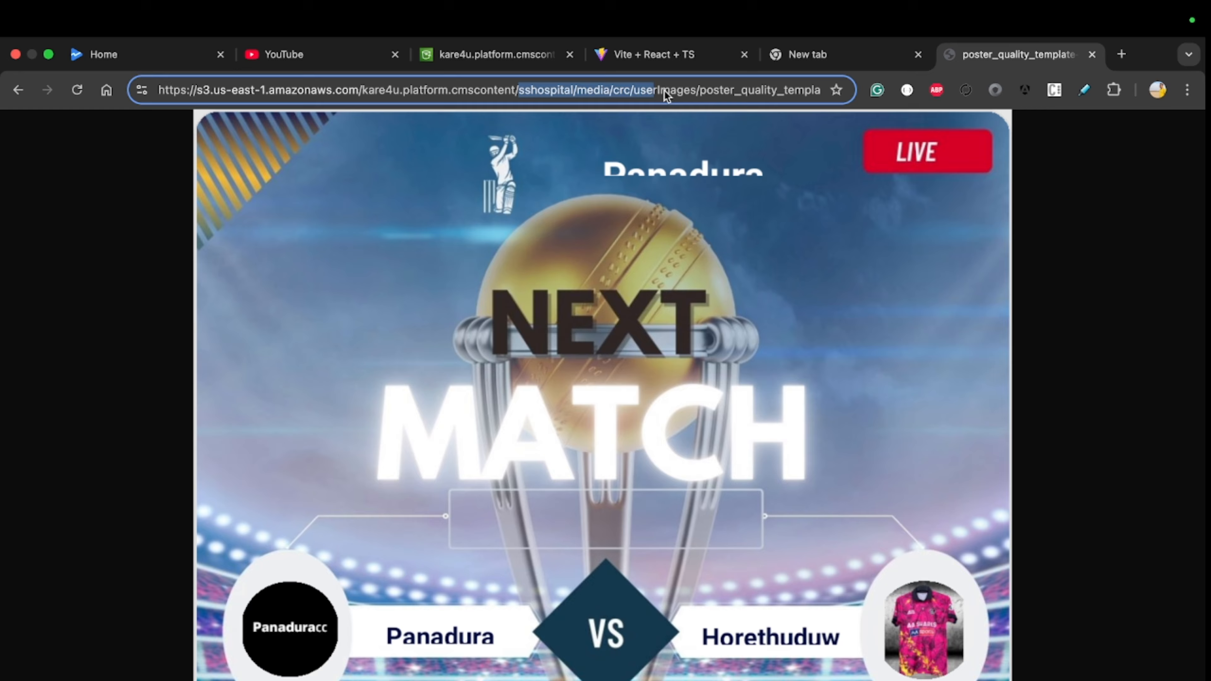
{"action": "left_click", "coordinate": [664, 91]}
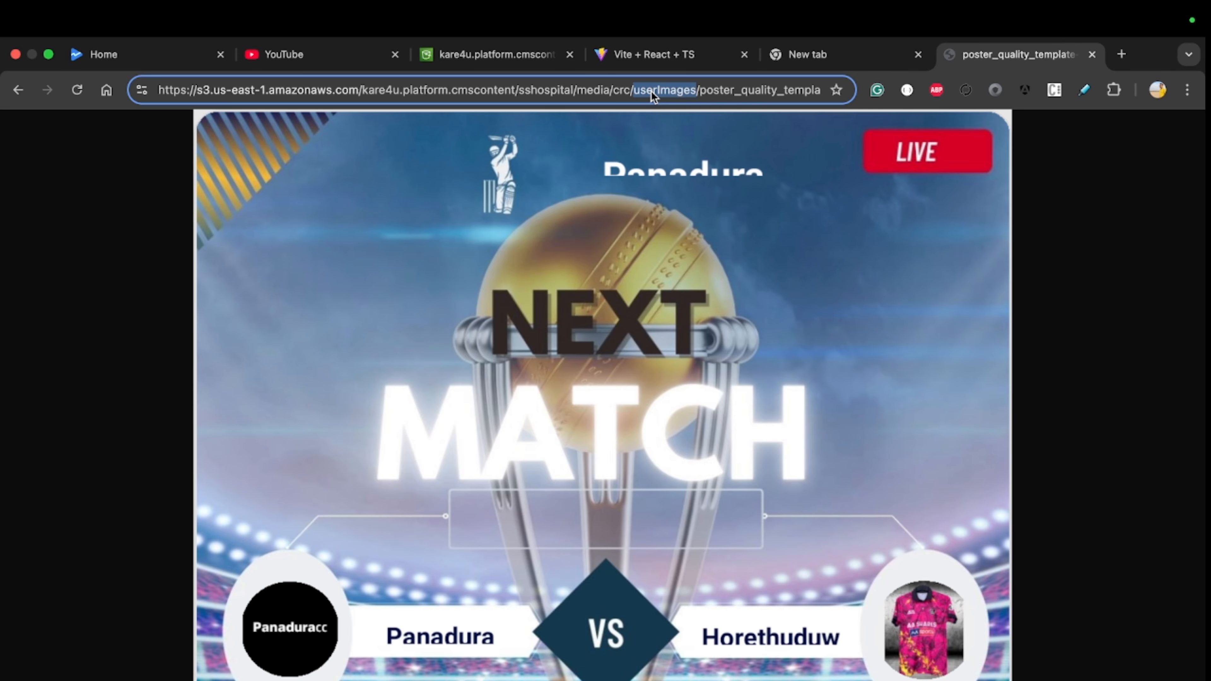
{"action": "double_click", "coordinate": [541, 91]}
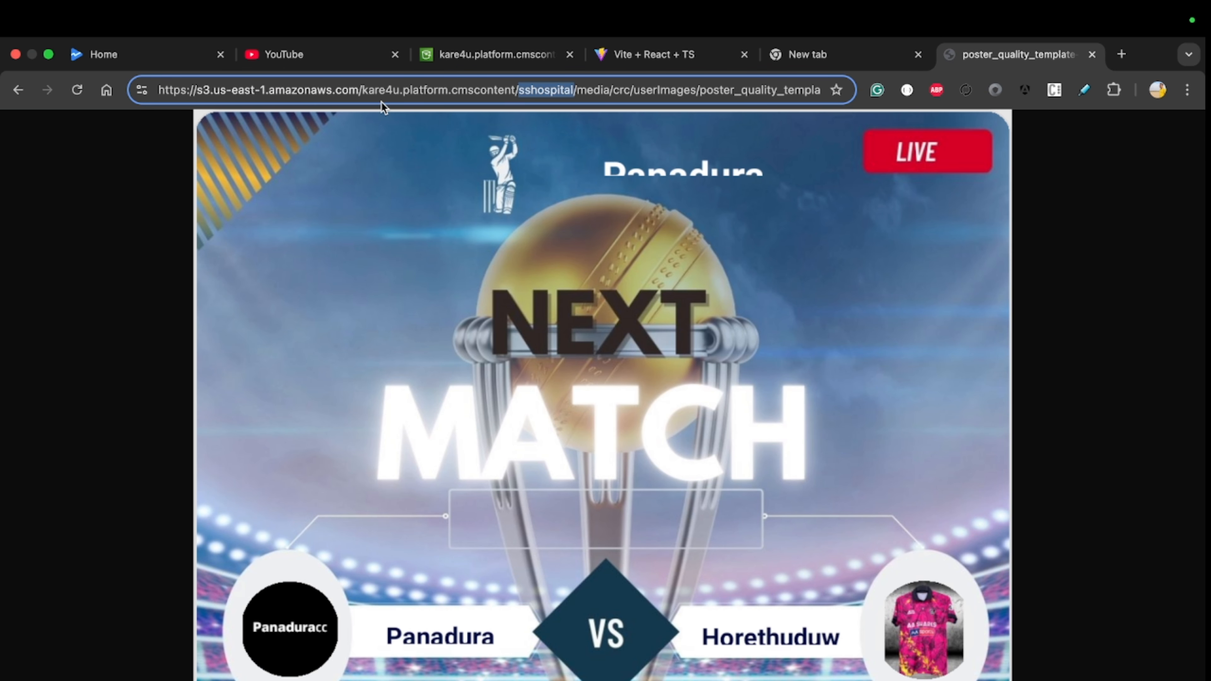
{"action": "left_click", "coordinate": [362, 96]}
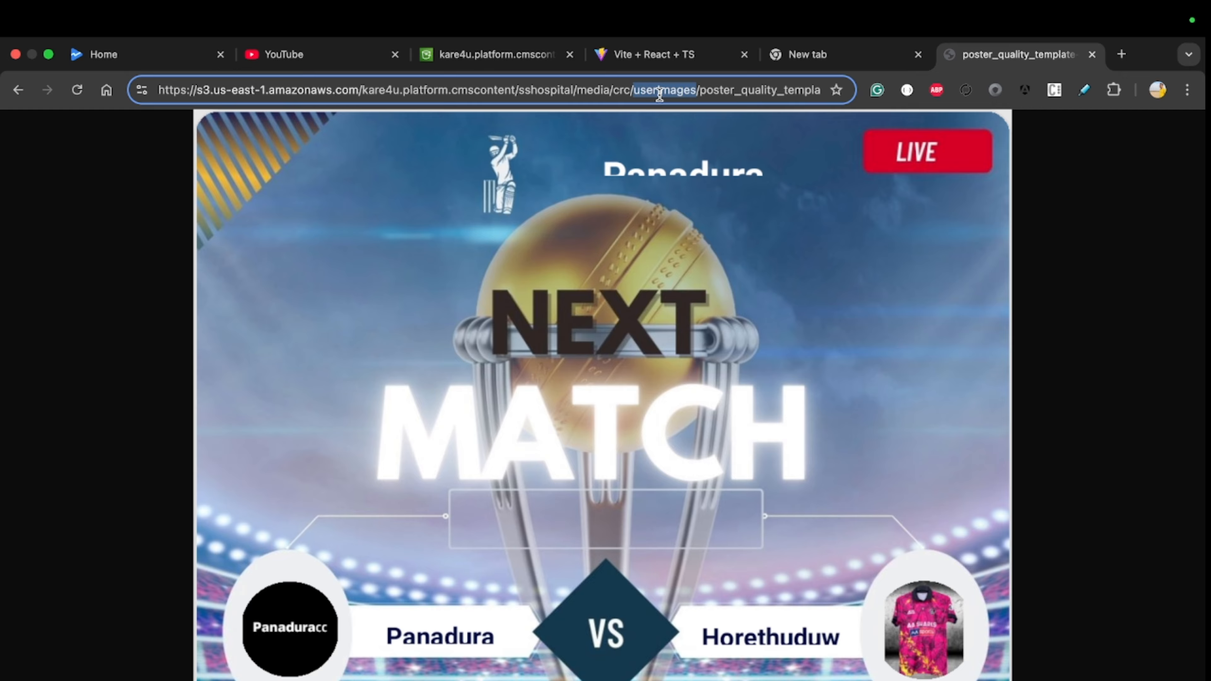
{"action": "left_click", "coordinate": [524, 91]}
{"action": "left_click_drag", "start_coordinate": [519, 91], "coordinate": [658, 90]}
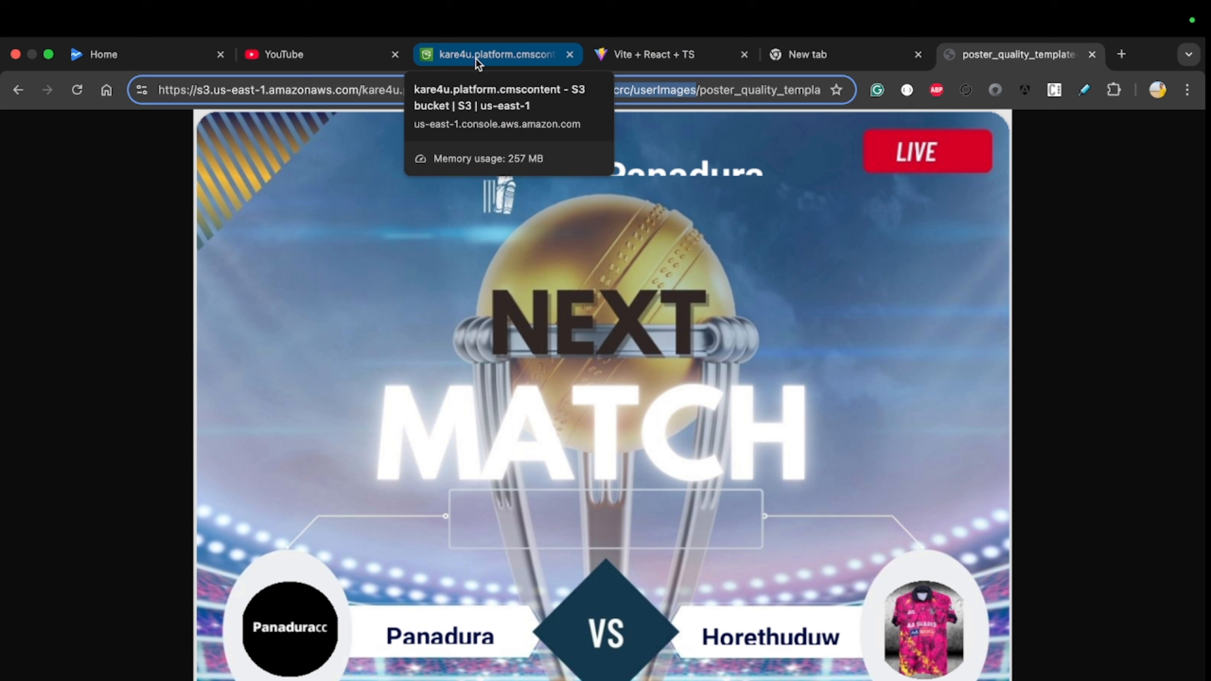
- Start creating a lifecycle rule for the kare4u.platform.cmscontent bucket in the S3 console
{"action": "left_click", "coordinate": [486, 57]}
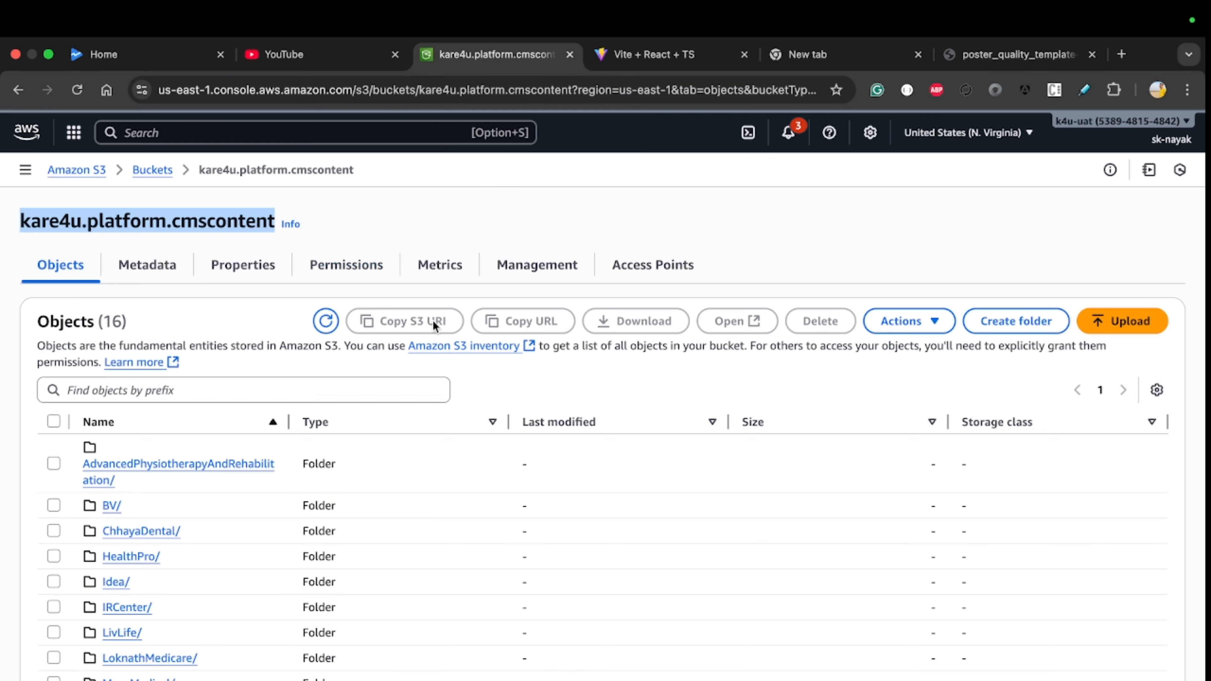
{"action": "left_click", "coordinate": [531, 271]}
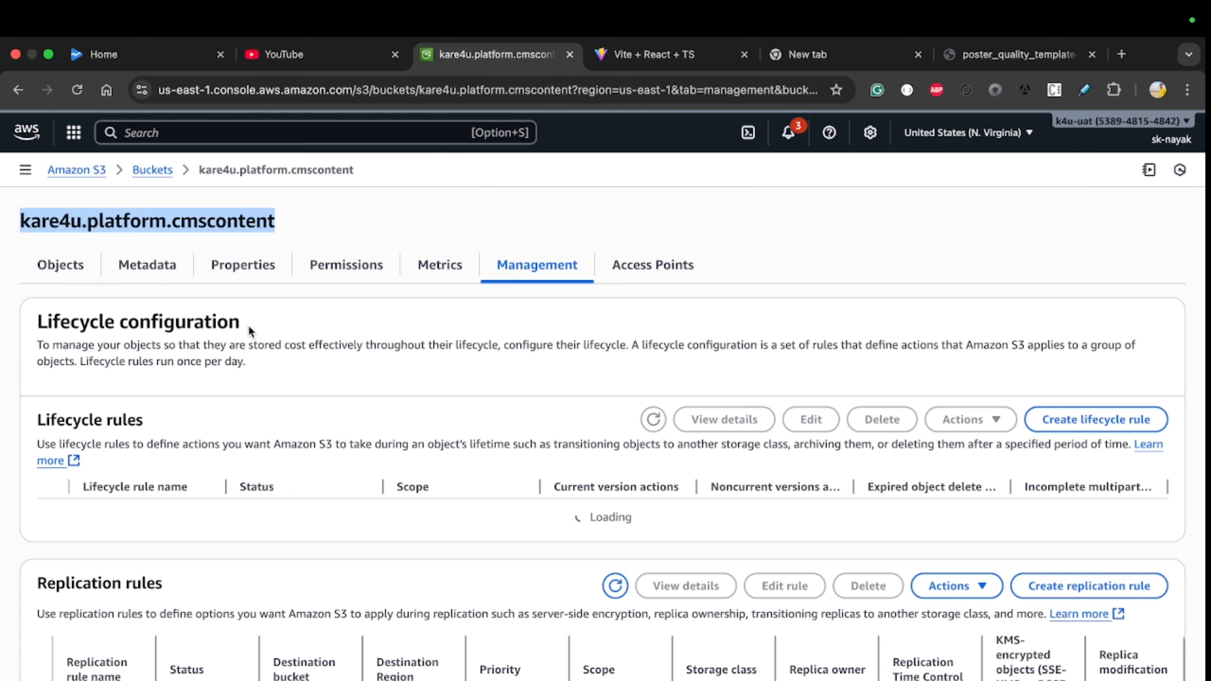
{"action": "triple_click", "coordinate": [103, 327]}
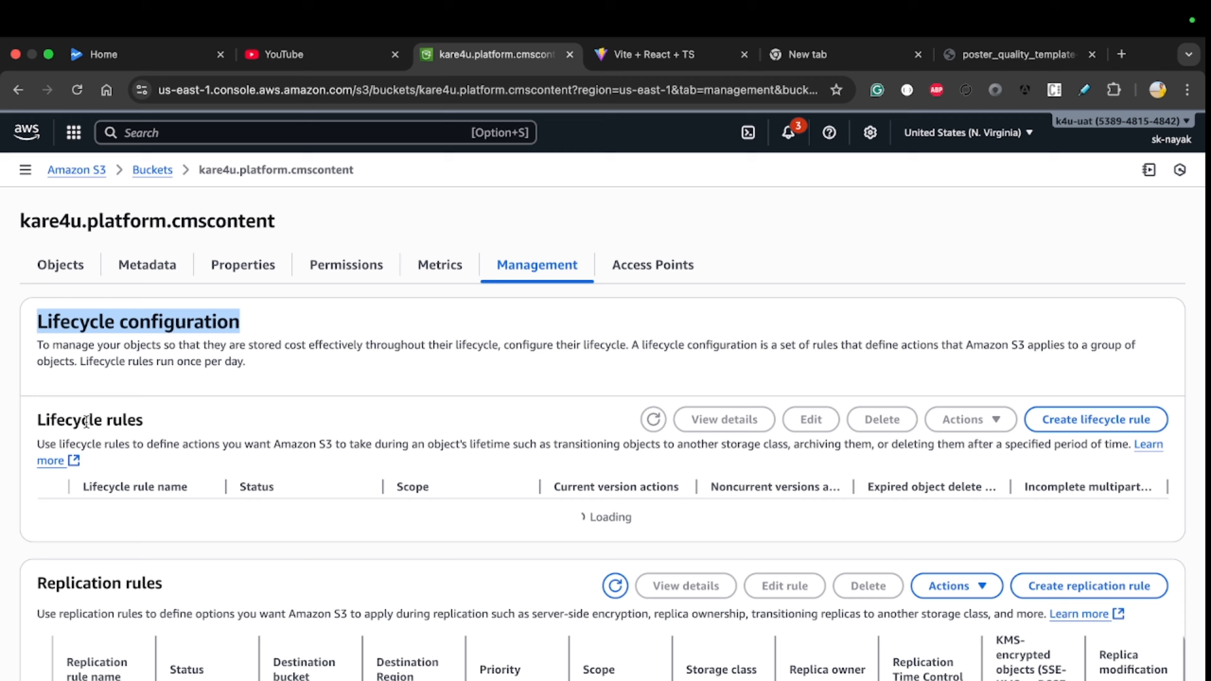
{"action": "scroll", "coordinate": [86, 421], "scroll_direction": "down", "scroll_amount": 1}
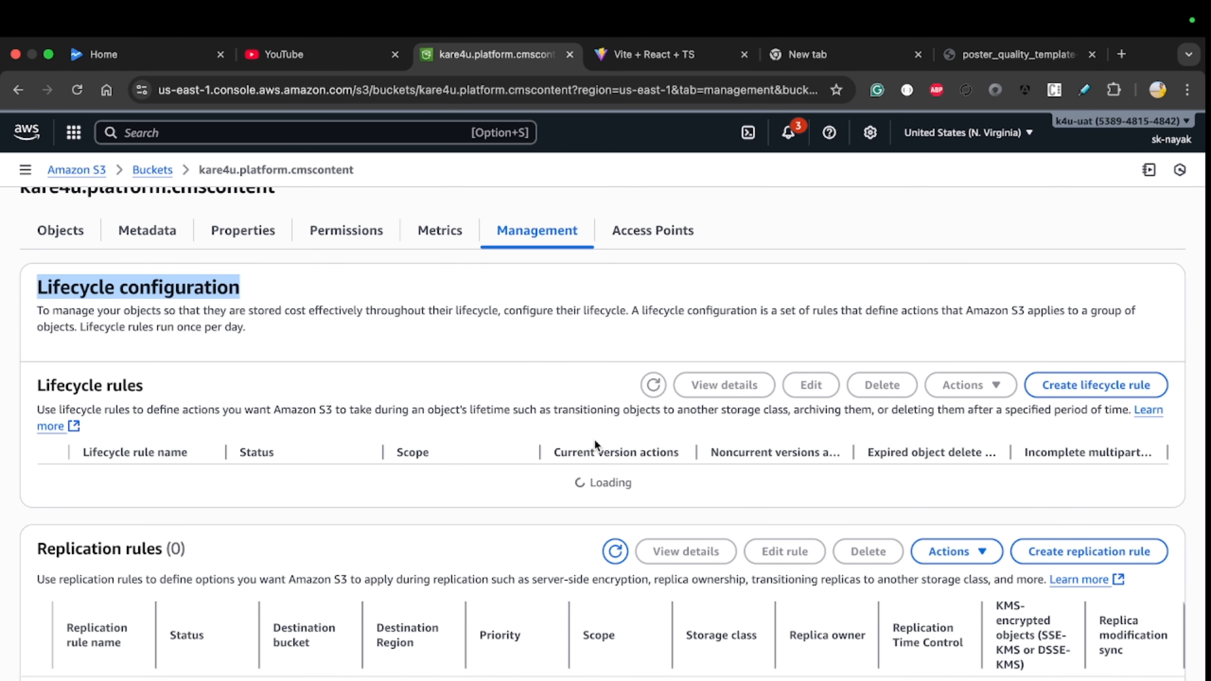
{"action": "left_click", "coordinate": [1089, 389]}
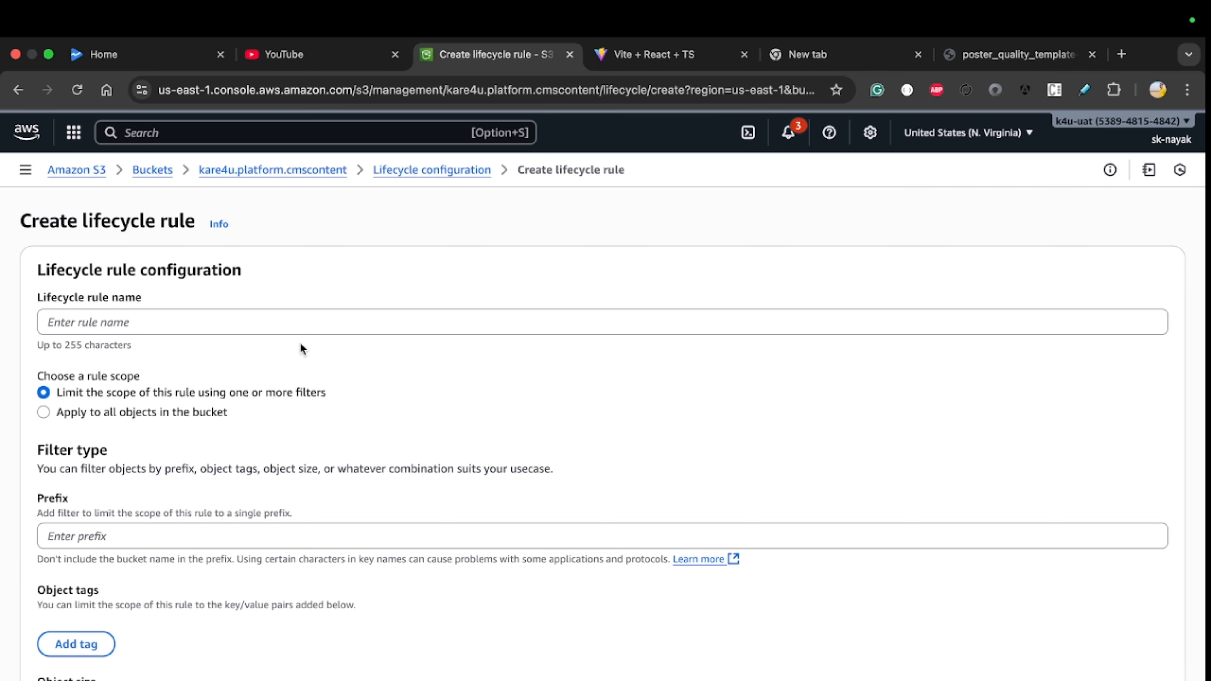
- Name the lifecycle rule delete-temp-after-2days
{"action": "left_click", "coordinate": [113, 318]}
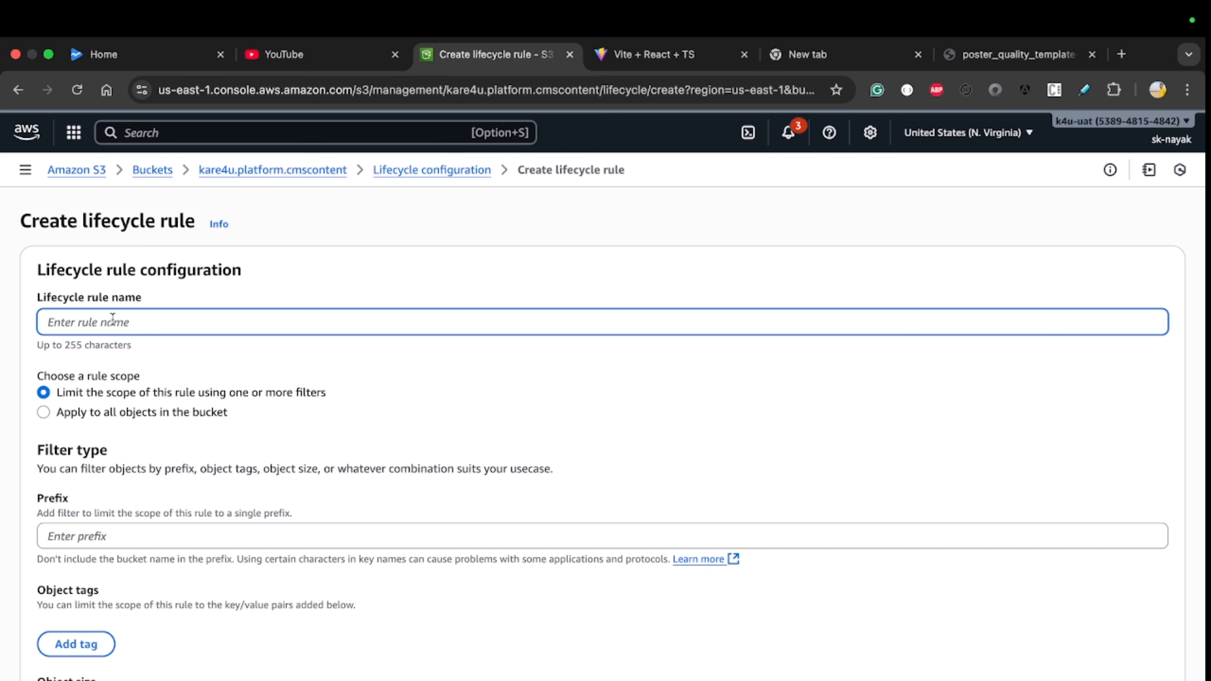
{"action": "type", "text": "t"}
{"action": "key", "text": "BackSpace"}
{"action": "type", "text": "delete-temp-after-1"}
{"action": "key", "text": "BackSpace"}
{"action": "type", "text": "2"}
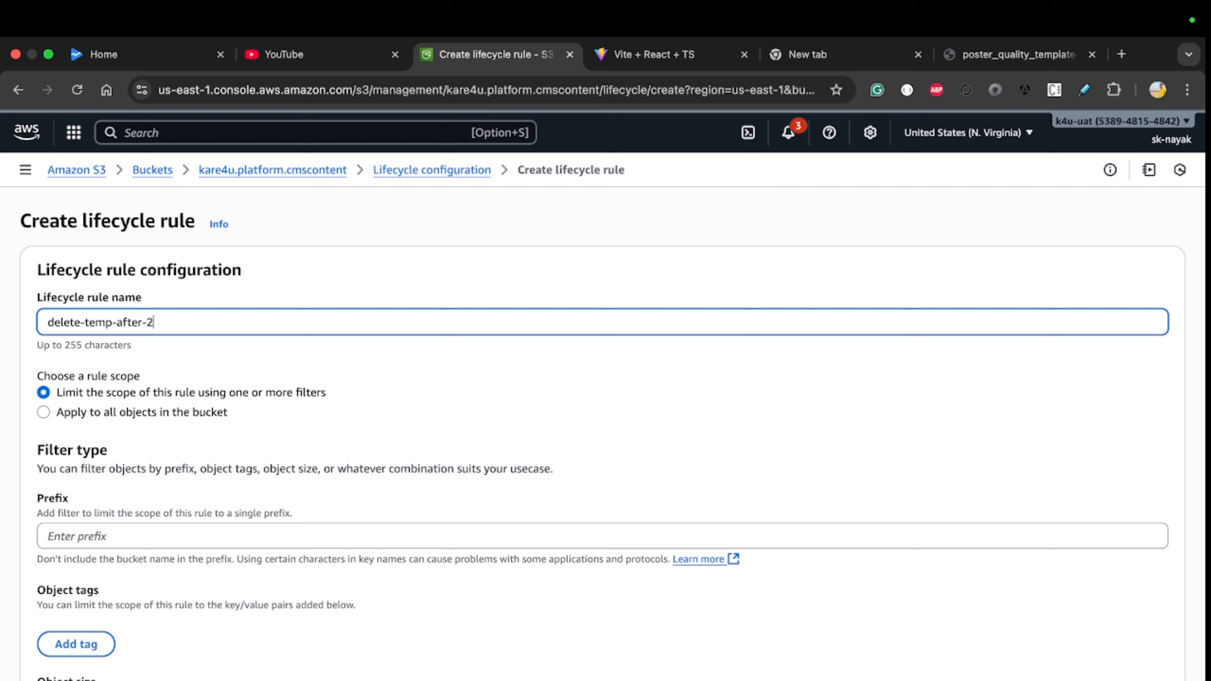
{"action": "type", "text": "days"}
- Copy the folder path from the poster image's address and set the rule's prefix filter to crc/userImages, without a trailing slash
{"action": "left_click", "coordinate": [94, 537]}
{"action": "scroll", "coordinate": [77, 525], "scroll_direction": "down", "scroll_amount": 2}
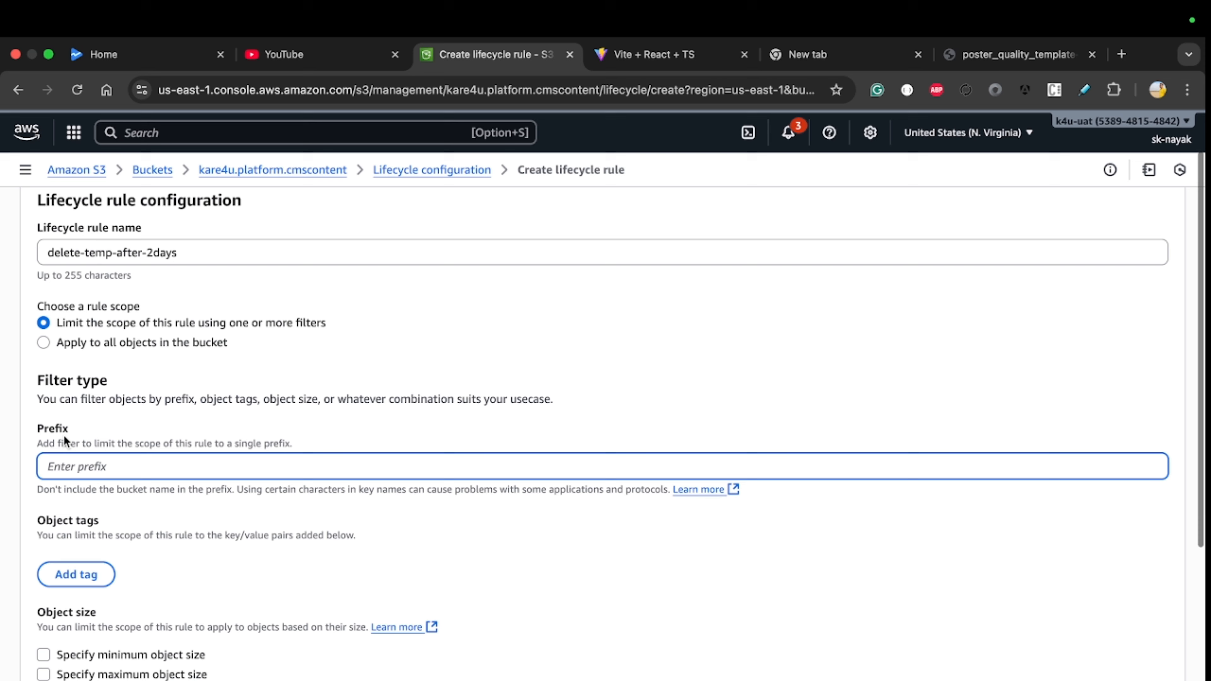
{"action": "left_click", "coordinate": [634, 55]}
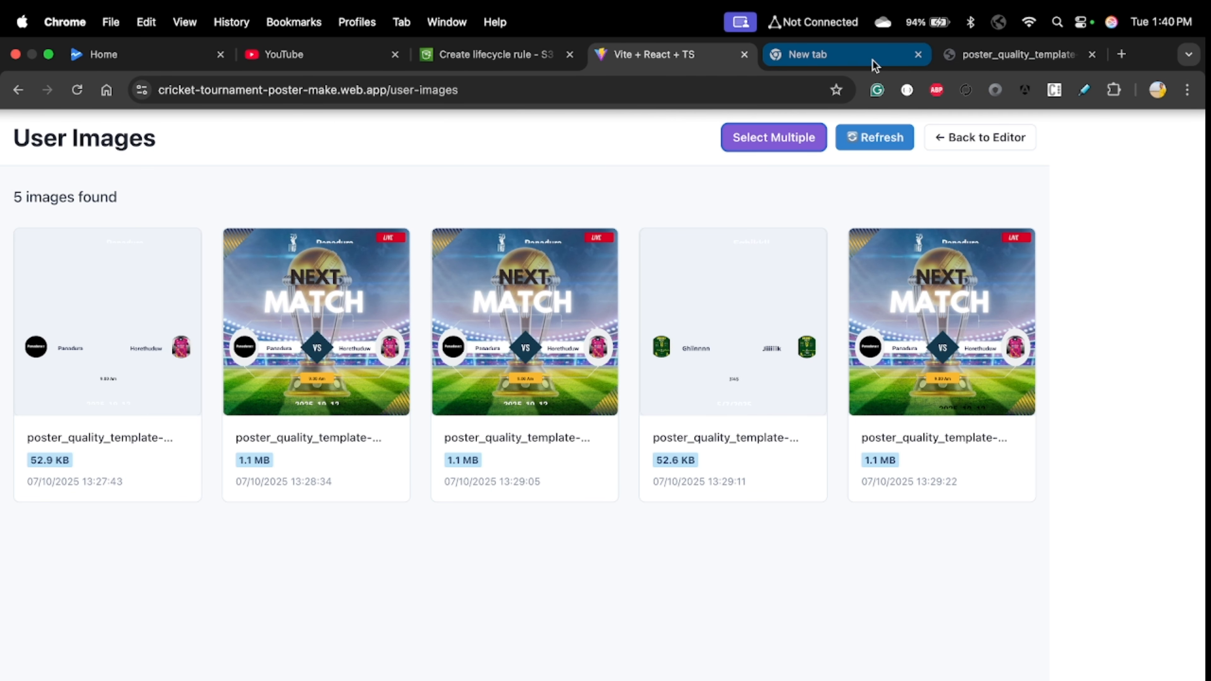
{"action": "left_click", "coordinate": [962, 57]}
{"action": "left_click", "coordinate": [697, 92]}
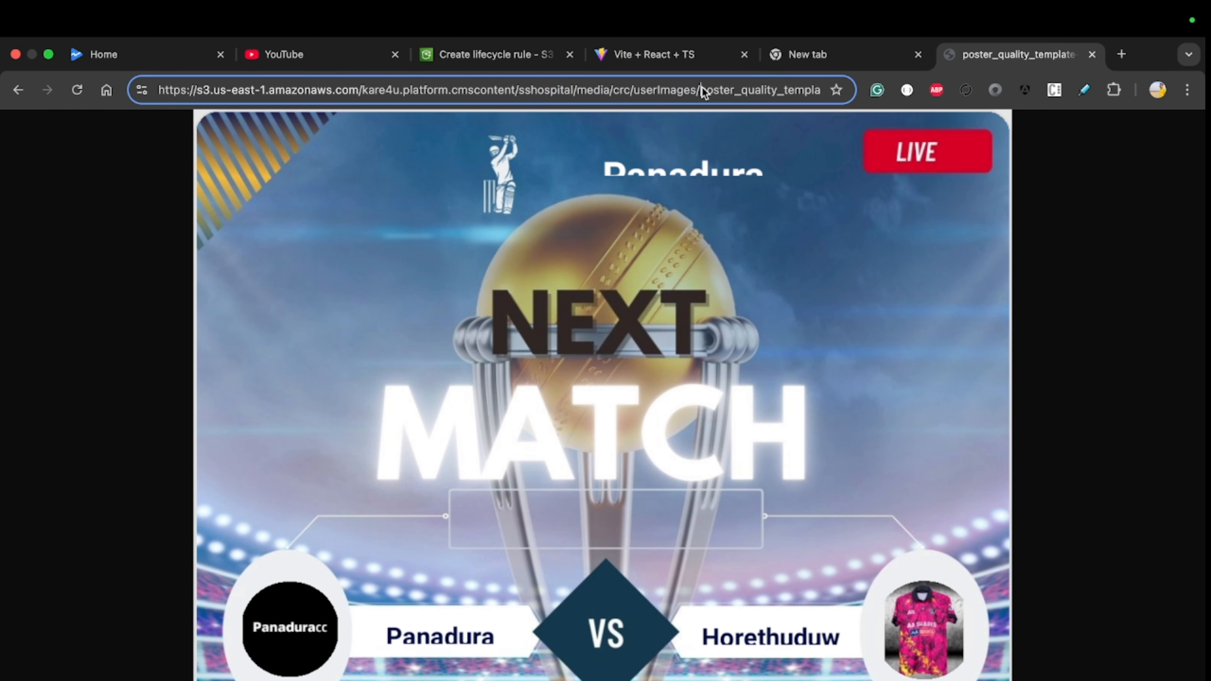
{"action": "mouse_move", "coordinate": [633, 96]}
{"action": "left_mouse_down"}
{"action": "mouse_move", "coordinate": [461, 107]}
{"action": "mouse_move", "coordinate": [585, 110]}
{"action": "mouse_move", "coordinate": [635, 85]}
{"action": "left_mouse_up"}
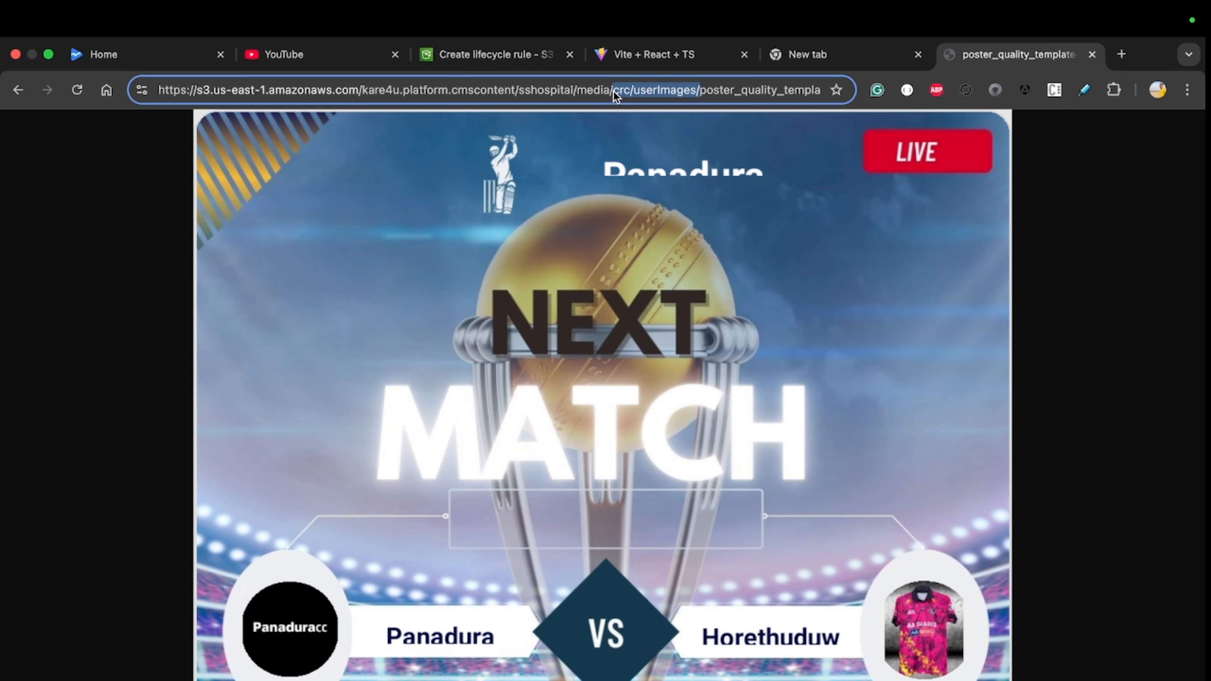
{"action": "left_click", "coordinate": [497, 61]}
{"action": "type", "text": "crc/userImages/"}
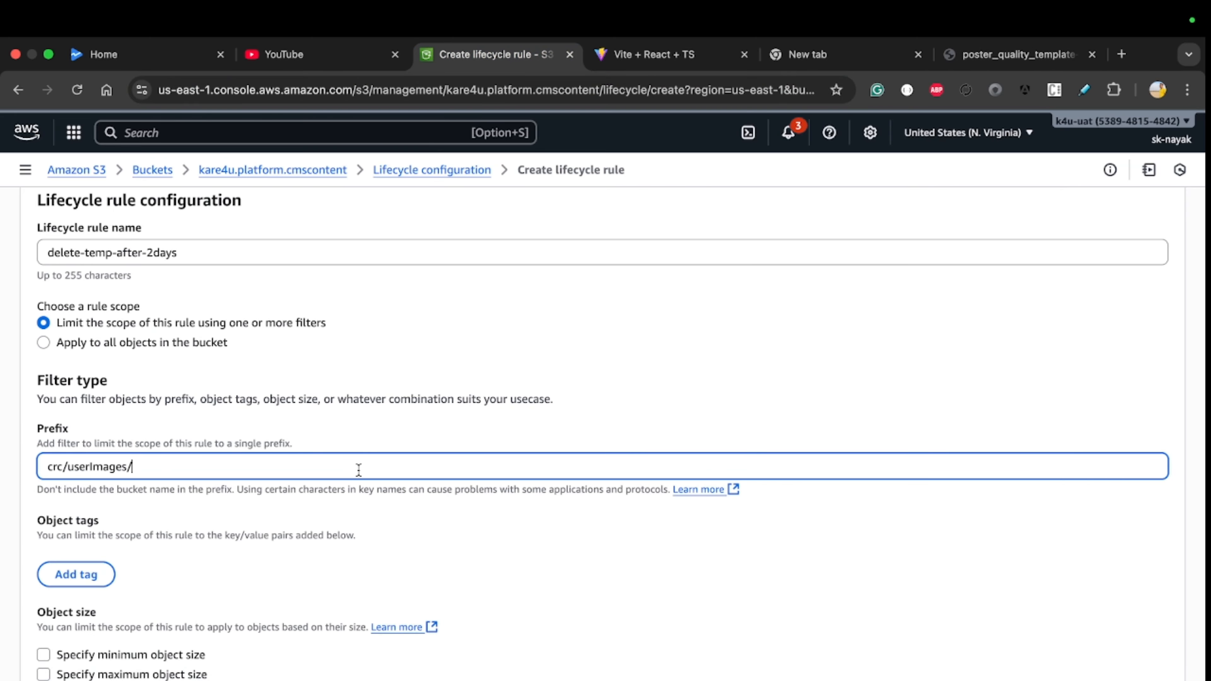
{"action": "key", "text": "BackSpace"}
{"action": "left_click", "coordinate": [227, 516]}
- Enable the lifecycle rule action that expires current versions of objects
{"action": "scroll", "coordinate": [227, 516], "scroll_direction": "down", "scroll_amount": 1}
{"action": "scroll", "coordinate": [218, 498], "scroll_direction": "down", "scroll_amount": 2}
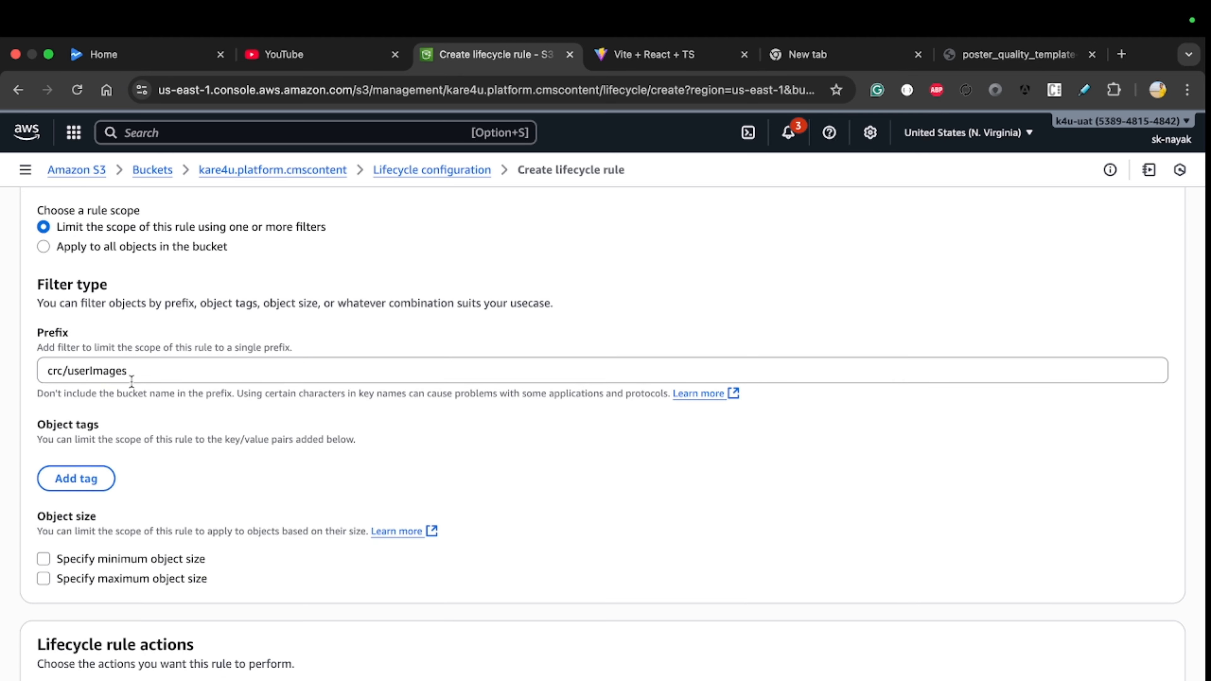
{"action": "scroll", "coordinate": [169, 457], "scroll_direction": "down", "scroll_amount": 5}
{"action": "scroll", "coordinate": [170, 457], "scroll_direction": "down", "scroll_amount": 2}
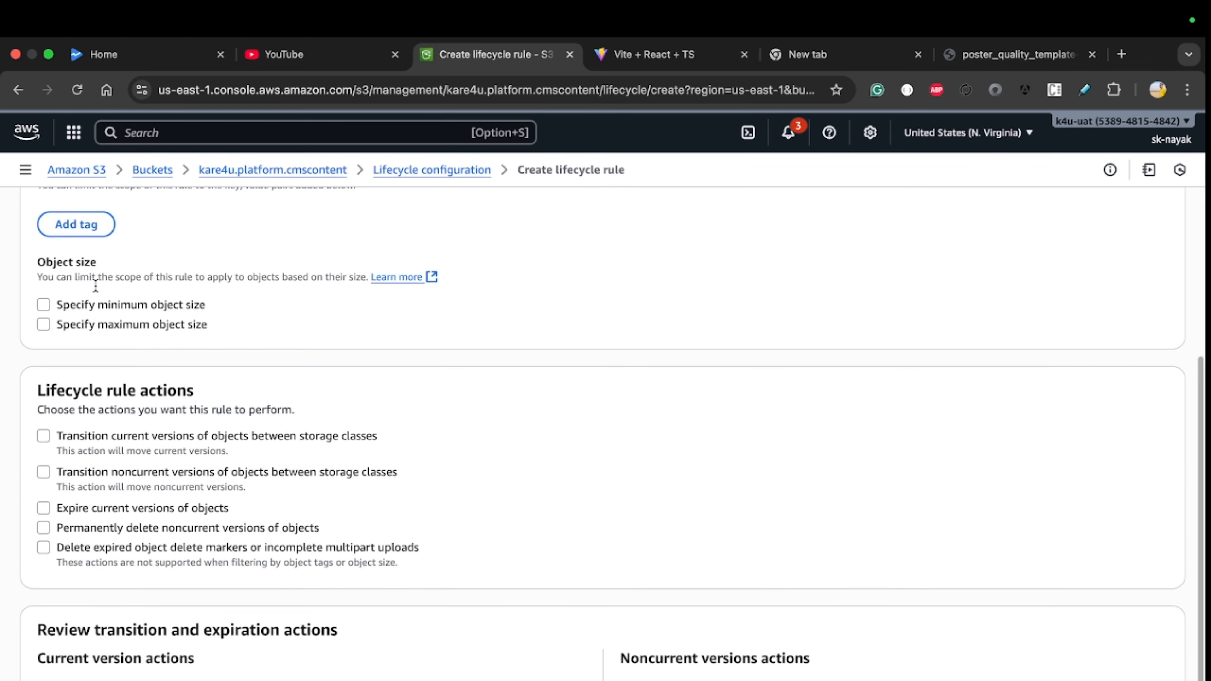
{"action": "scroll", "coordinate": [95, 286], "scroll_direction": "down", "scroll_amount": 2}
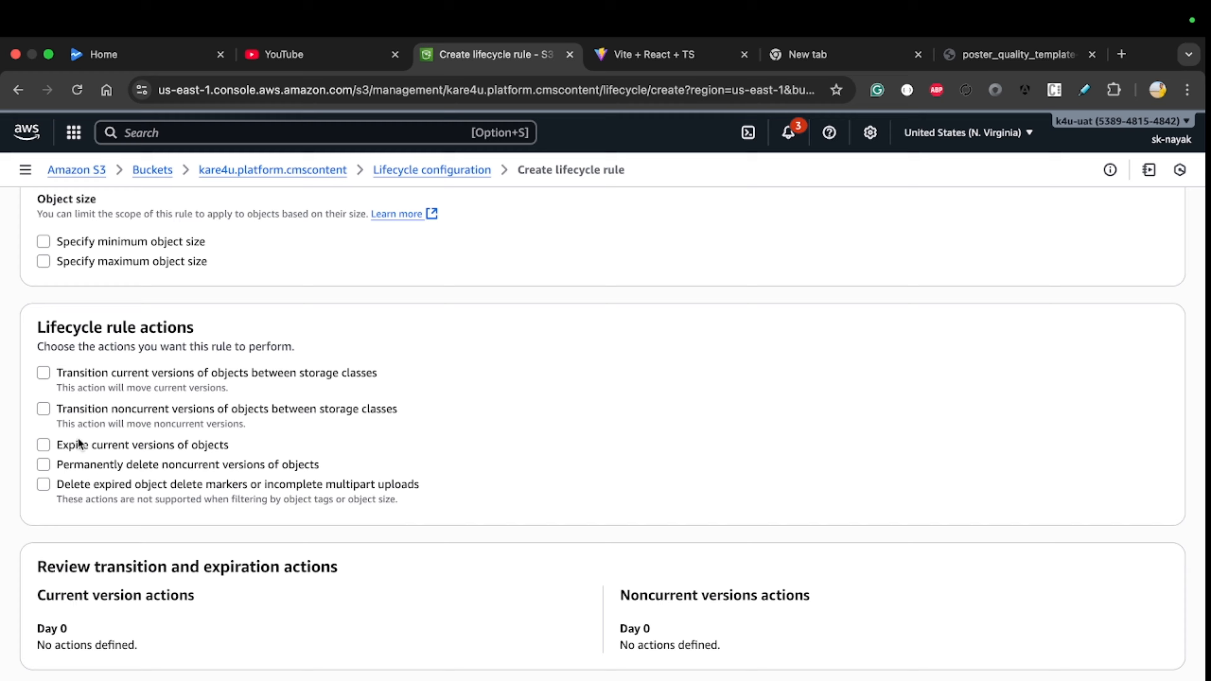
{"action": "left_click", "coordinate": [43, 445]}
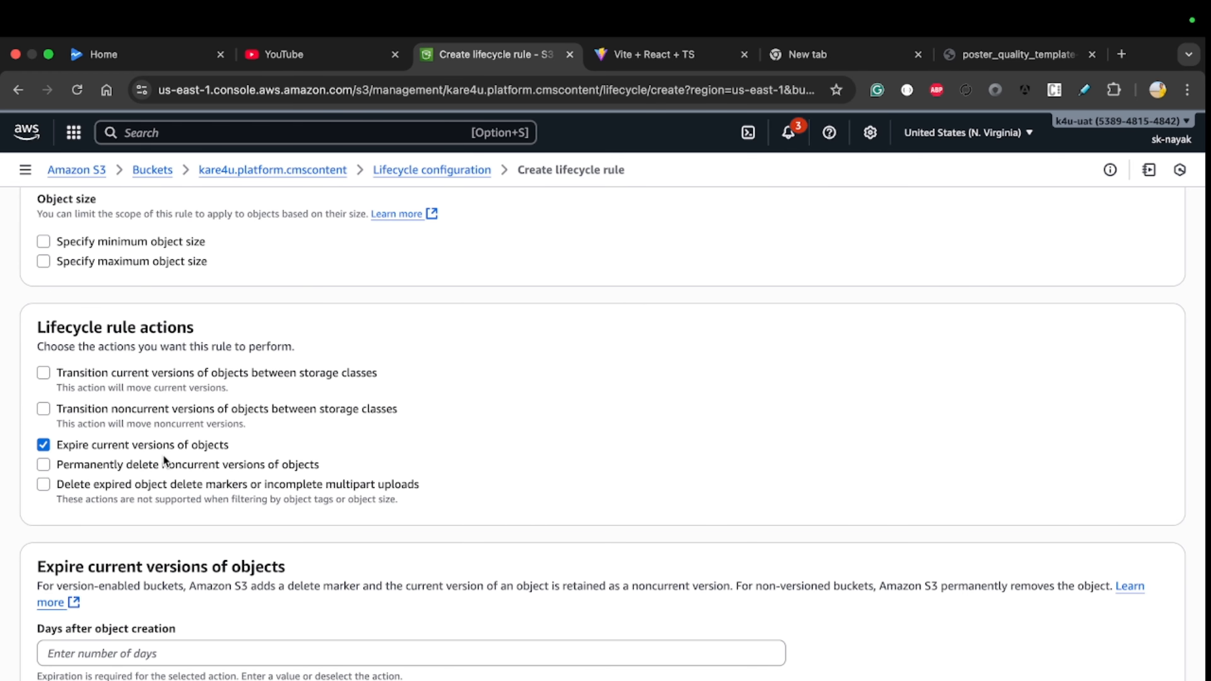
- Set current object versions to expire 2 days after object creation and review the resulting expiration timeline
{"action": "scroll", "coordinate": [190, 454], "scroll_direction": "down", "scroll_amount": 2}
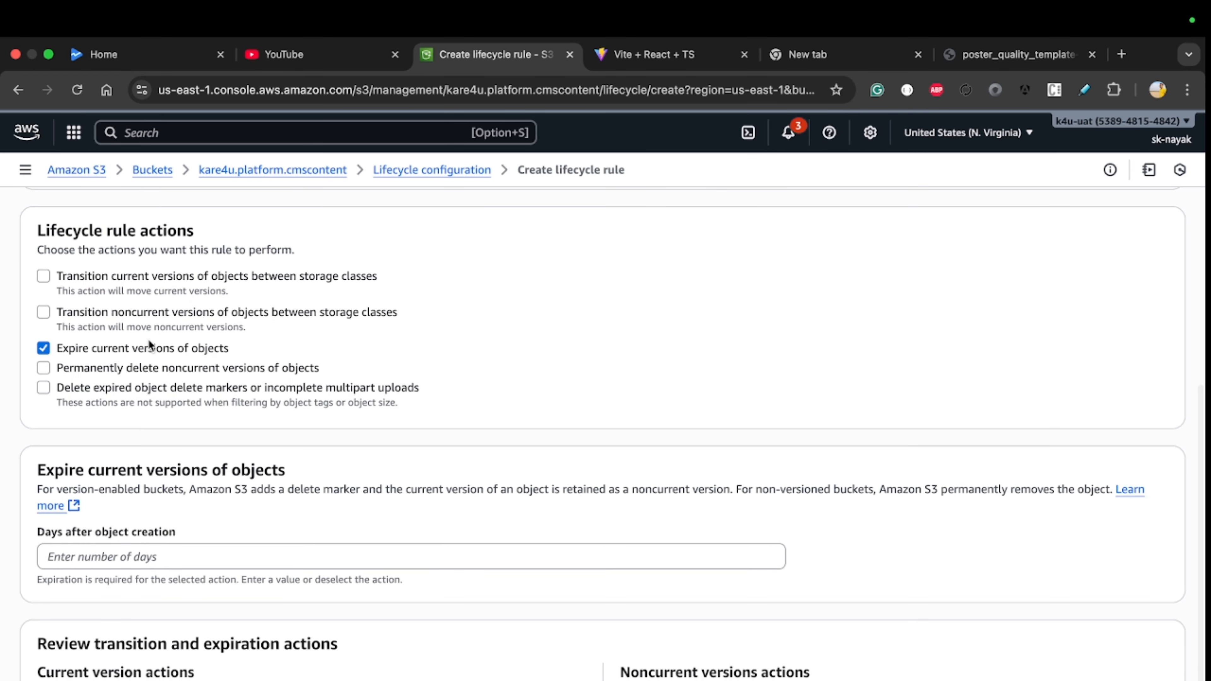
{"action": "scroll", "coordinate": [105, 554], "scroll_direction": "down", "scroll_amount": 1}
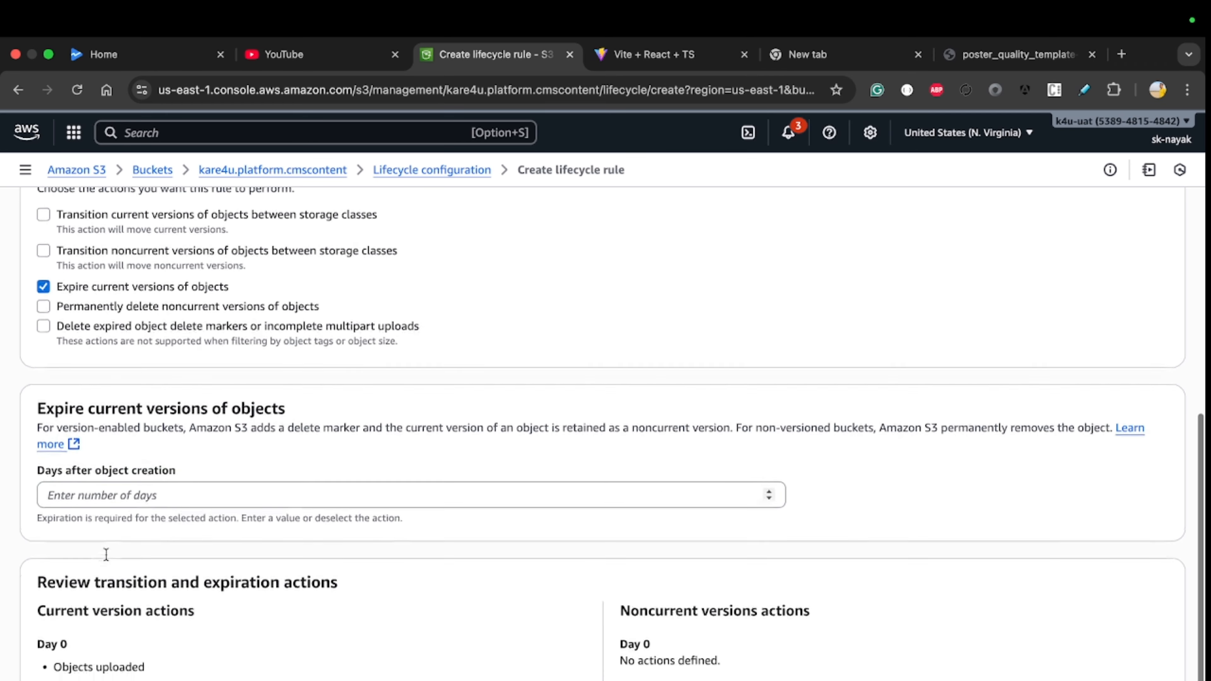
{"action": "left_click", "coordinate": [96, 486]}
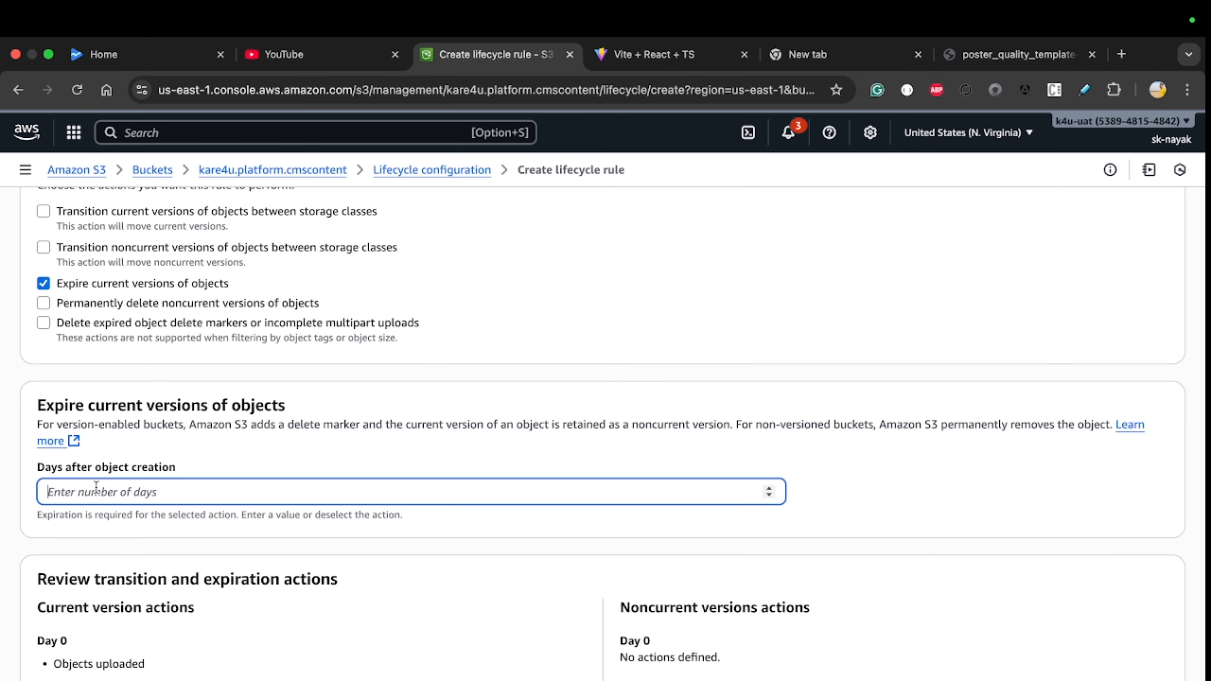
{"action": "type", "text": "2"}
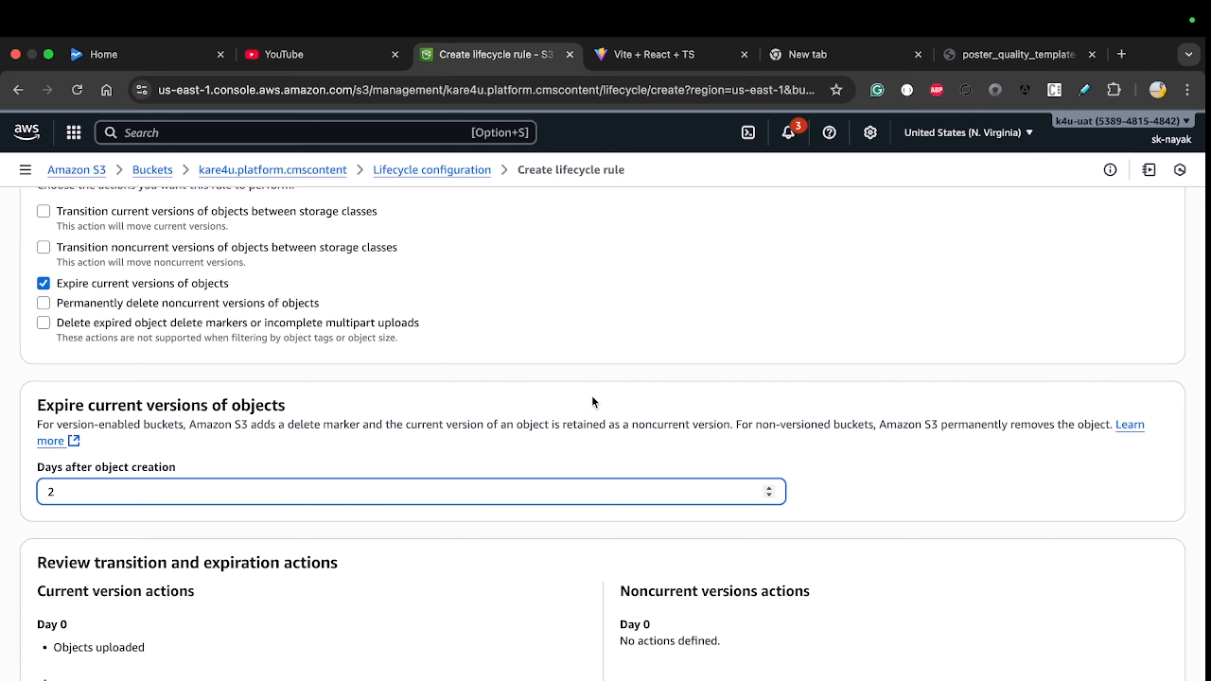
{"action": "left_click", "coordinate": [881, 476]}
{"action": "scroll", "coordinate": [879, 475], "scroll_direction": "down", "scroll_amount": 1}
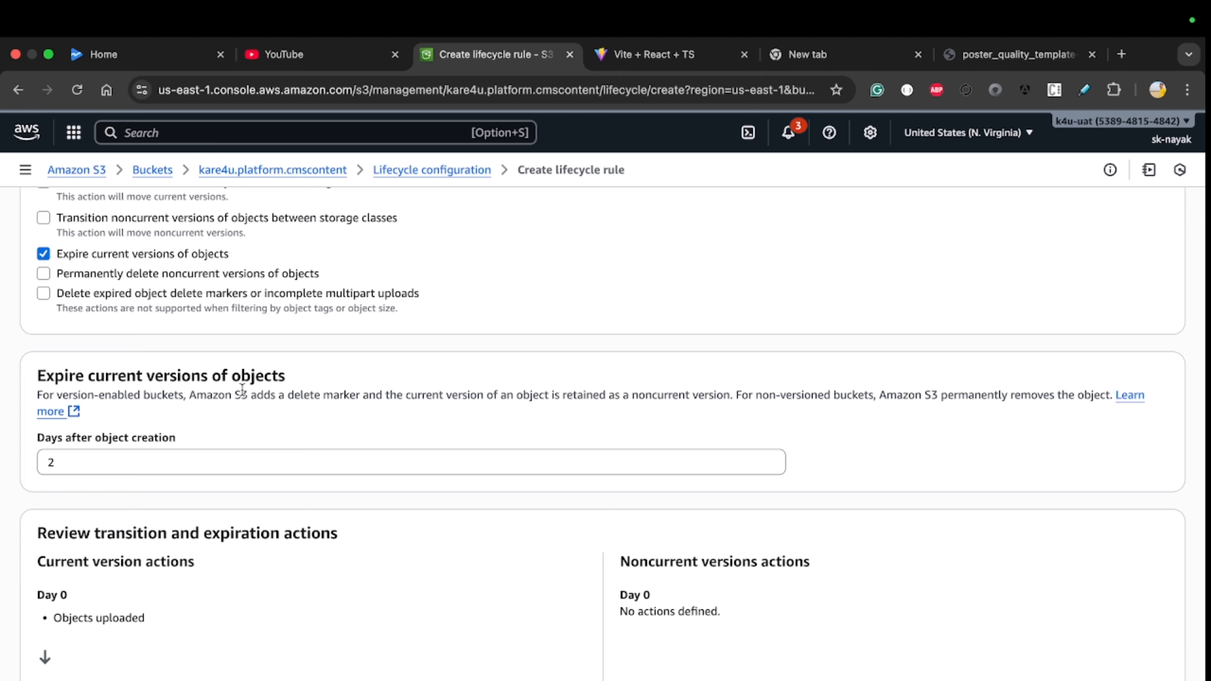
{"action": "scroll", "coordinate": [241, 388], "scroll_direction": "down", "scroll_amount": 2}
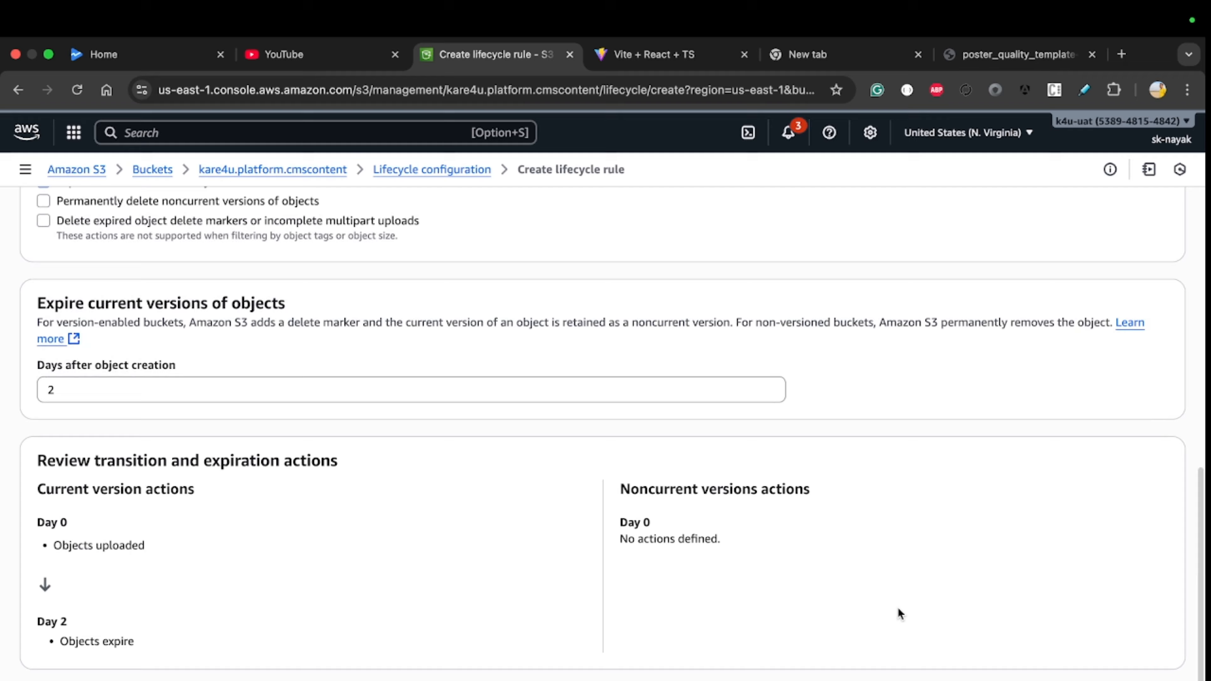